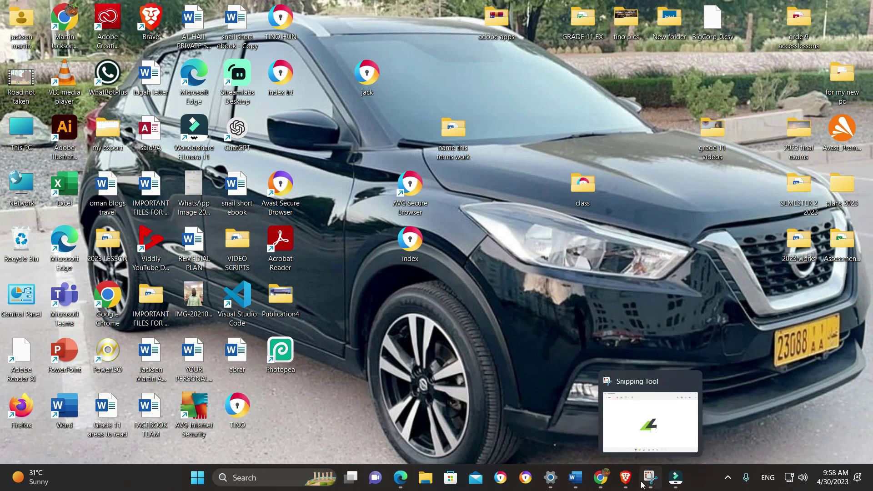
Search Google for 'pencil2d' in Avast Secure Browser.
{"action": "left_click", "coordinate": [529, 485]}
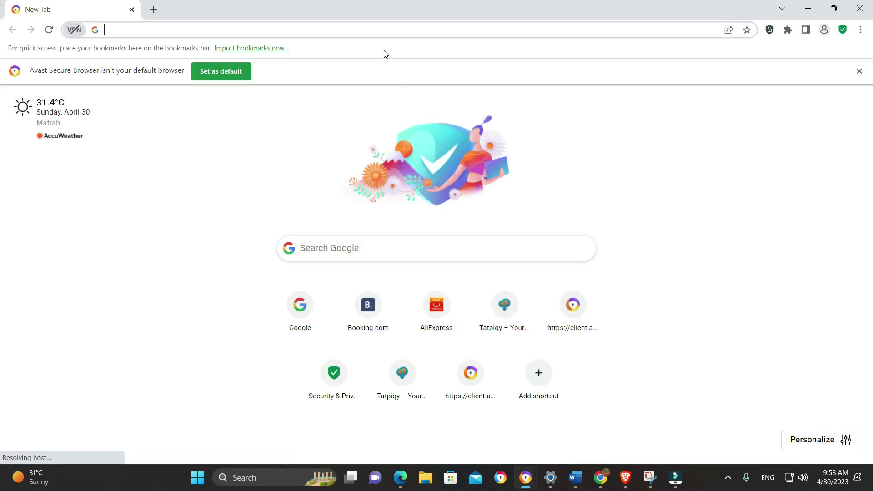
{"action": "left_click", "coordinate": [356, 29]}
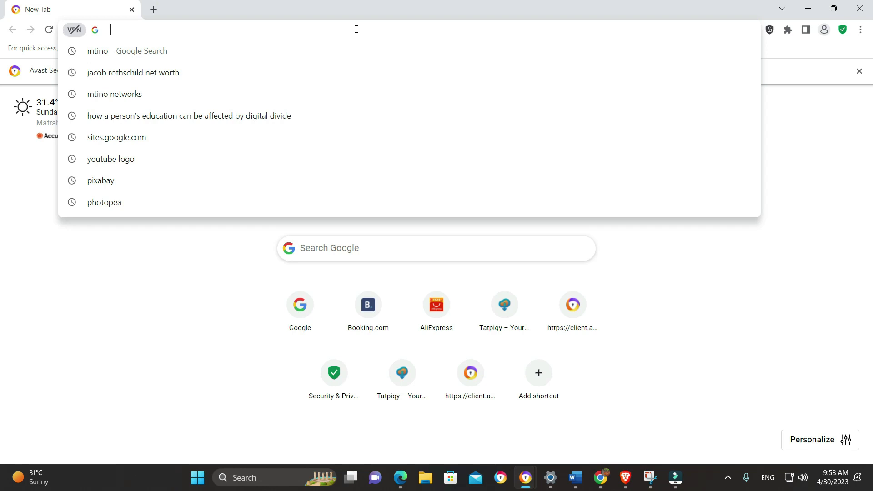
{"action": "type", "text": "penci"}
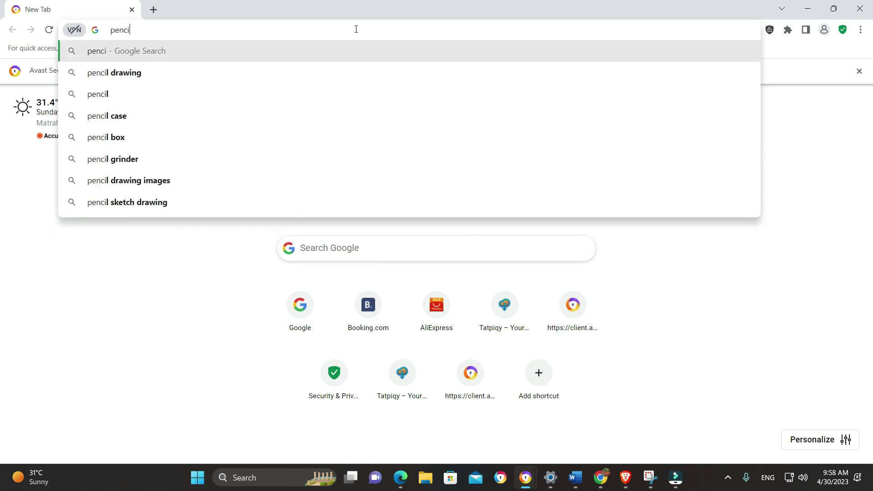
{"action": "type", "text": "l2d"}
{"action": "key", "text": "Return"}
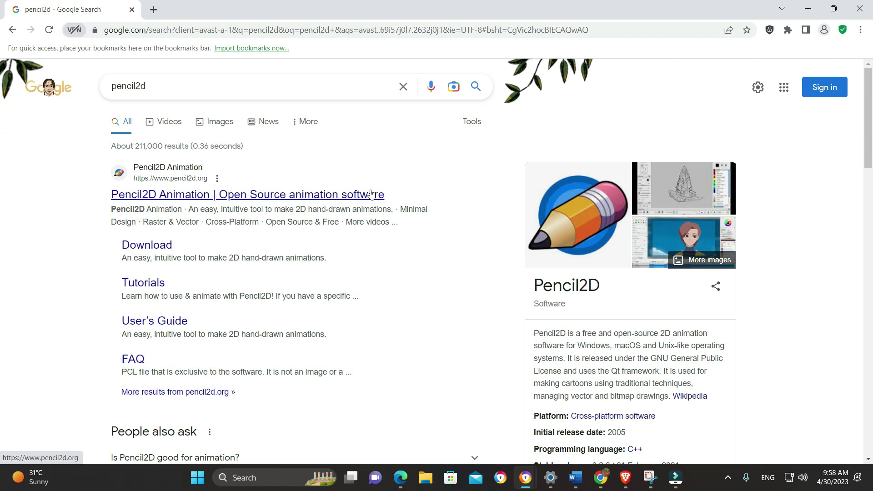
Open the Pencil2D site's Tutorials page and the Griffy tutorial video on YouTube.
{"action": "left_click", "coordinate": [360, 196]}
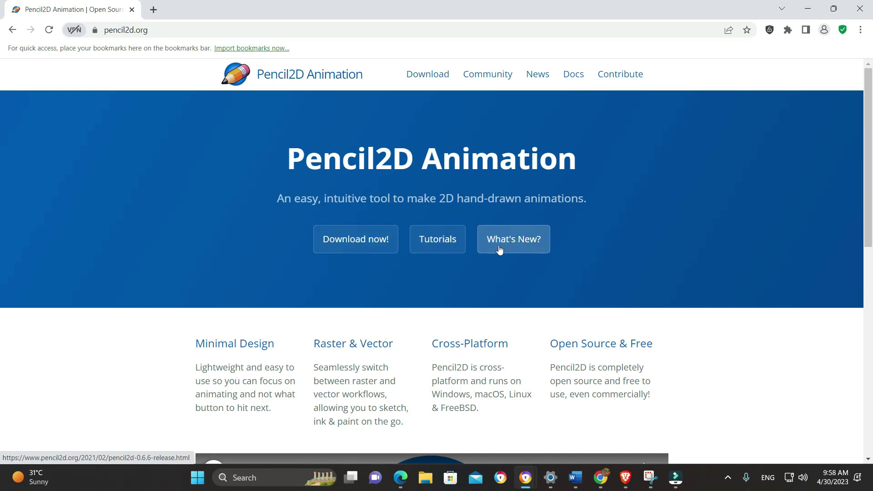
{"action": "left_click", "coordinate": [441, 246]}
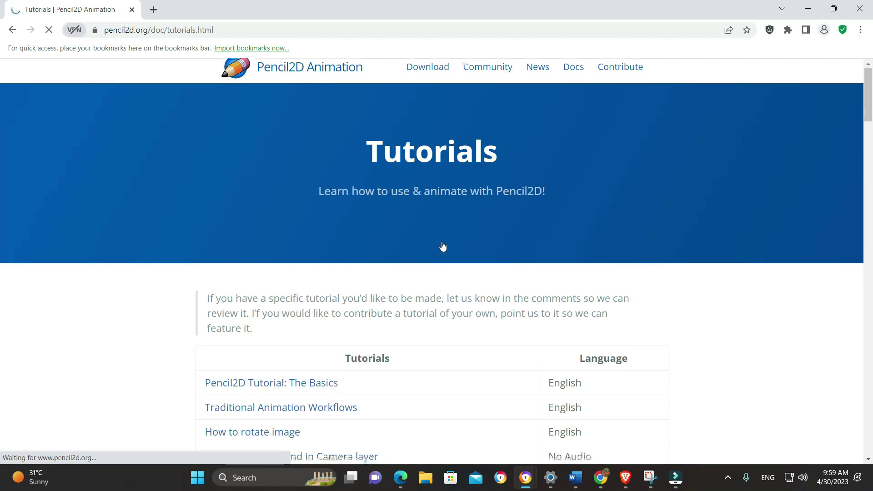
{"action": "scroll", "coordinate": [423, 252], "scroll_direction": "down", "scroll_amount": 2}
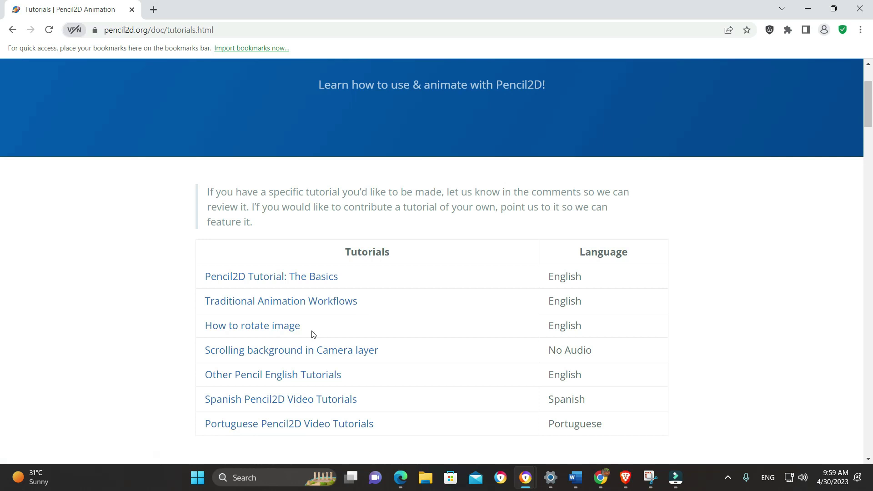
{"action": "scroll", "coordinate": [313, 334], "scroll_direction": "down", "scroll_amount": 1}
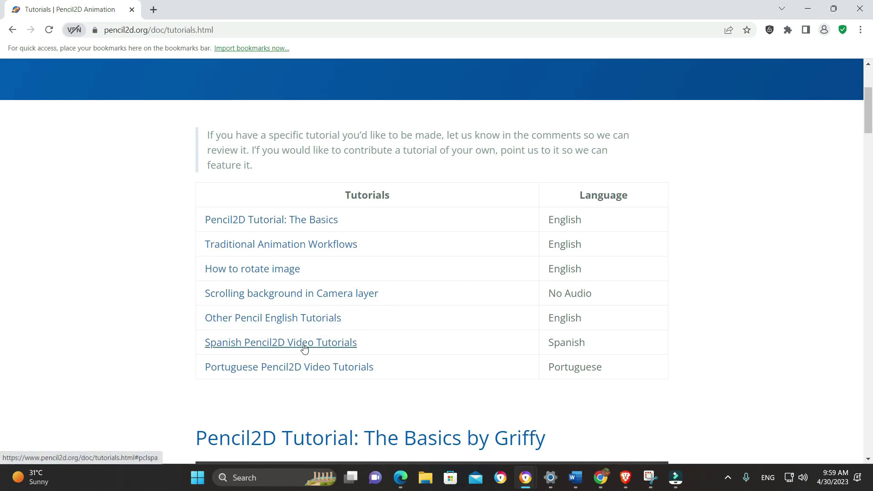
{"action": "scroll", "coordinate": [418, 303], "scroll_direction": "down", "scroll_amount": 1}
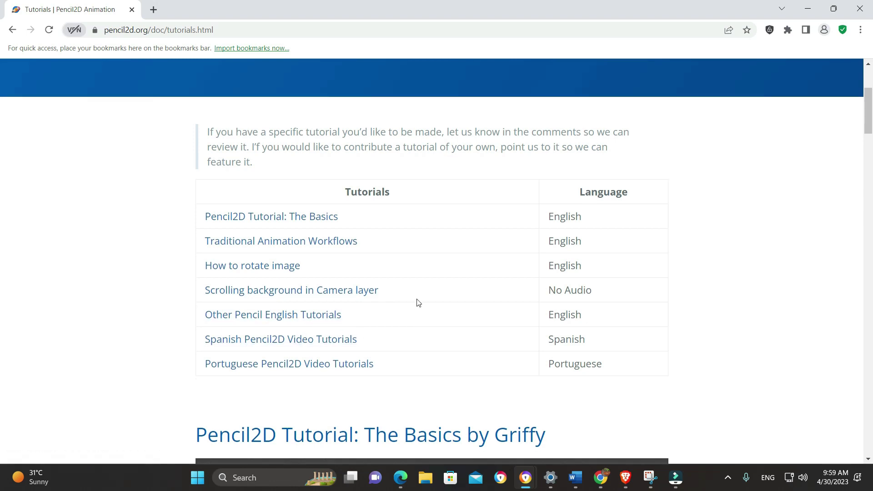
{"action": "scroll", "coordinate": [417, 302], "scroll_direction": "down", "scroll_amount": 3}
{"action": "scroll", "coordinate": [418, 302], "scroll_direction": "down", "scroll_amount": 3}
{"action": "scroll", "coordinate": [418, 300], "scroll_direction": "down", "scroll_amount": 1}
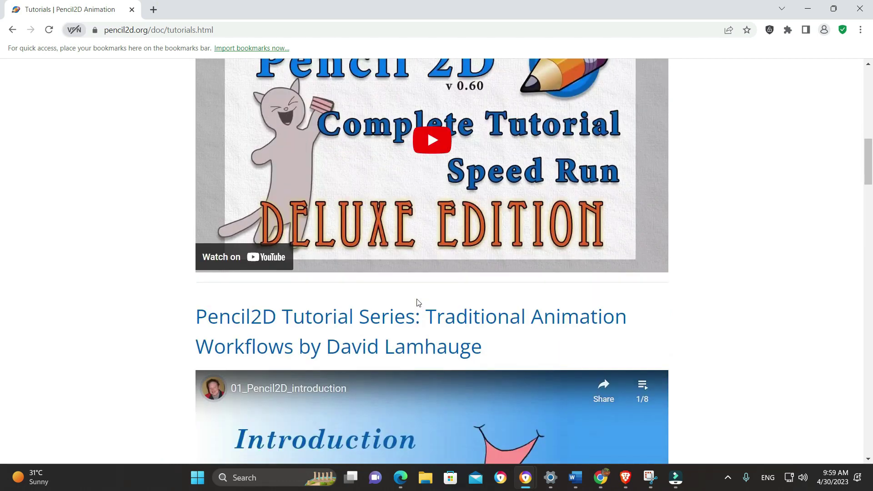
{"action": "scroll", "coordinate": [424, 286], "scroll_direction": "up", "scroll_amount": 1}
{"action": "left_click", "coordinate": [424, 286]}
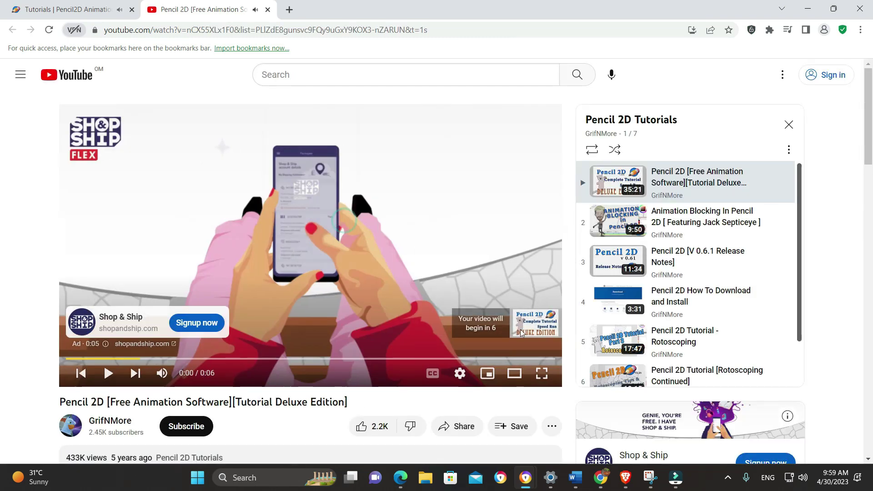
{"action": "scroll", "coordinate": [379, 266], "scroll_direction": "down", "scroll_amount": 1}
{"action": "scroll", "coordinate": [363, 262], "scroll_direction": "down", "scroll_amount": 2}
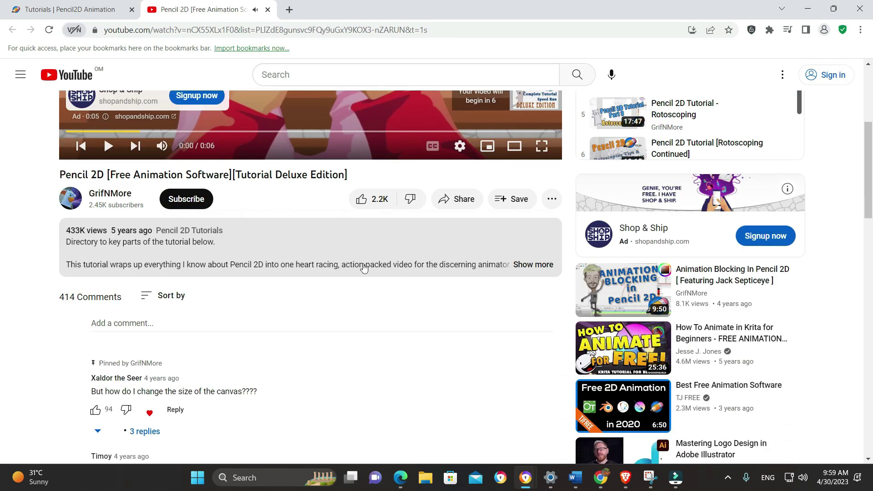
{"action": "scroll", "coordinate": [363, 263], "scroll_direction": "up", "scroll_amount": 3}
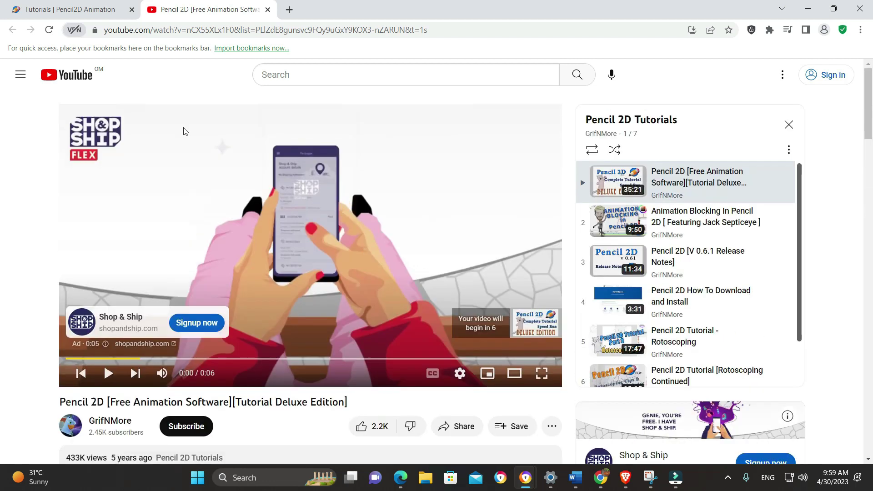
{"action": "left_click", "coordinate": [81, 10]}
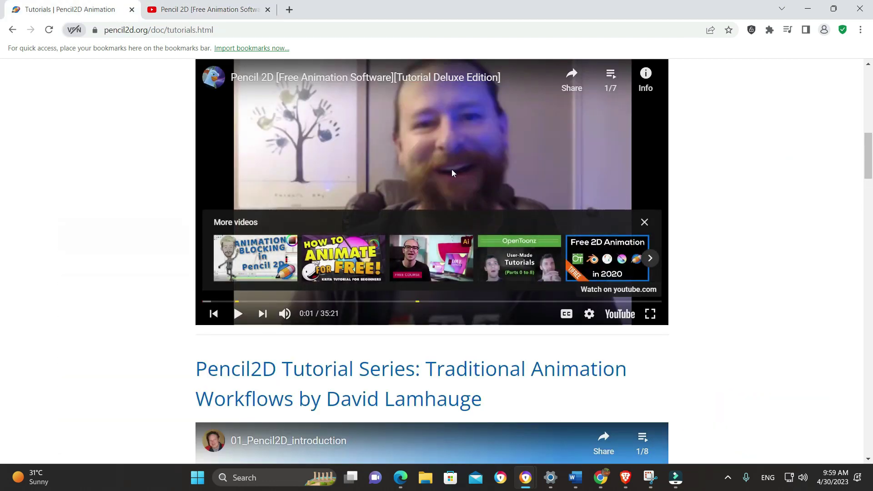
{"action": "scroll", "coordinate": [363, 144], "scroll_direction": "up", "scroll_amount": 1}
{"action": "scroll", "coordinate": [329, 129], "scroll_direction": "up", "scroll_amount": 2}
{"action": "scroll", "coordinate": [320, 129], "scroll_direction": "up", "scroll_amount": 4}
{"action": "scroll", "coordinate": [306, 127], "scroll_direction": "up", "scroll_amount": 2}
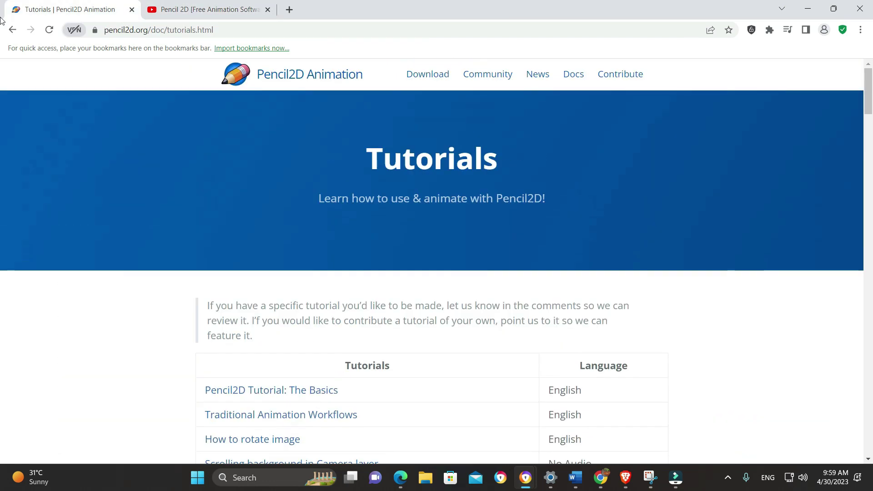
Go back to the Pencil2D home page and open the v0.6.6 release notes under What's New.
{"action": "left_click", "coordinate": [12, 29]}
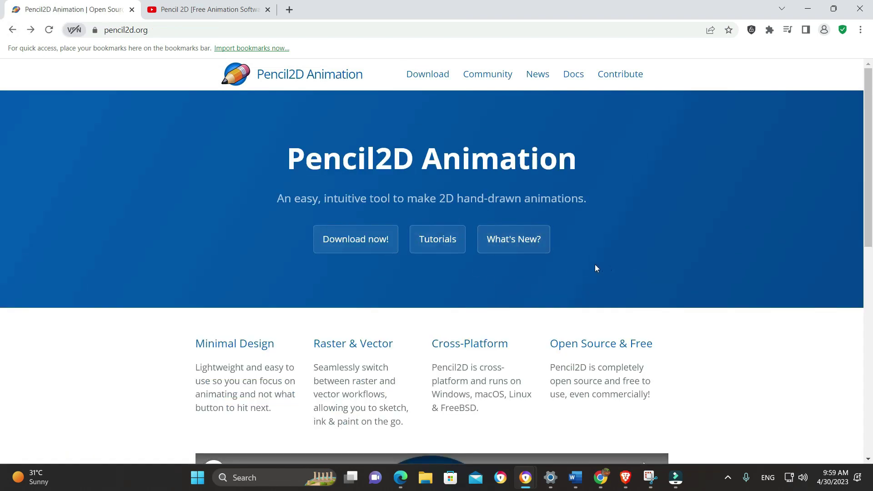
{"action": "left_click", "coordinate": [518, 239]}
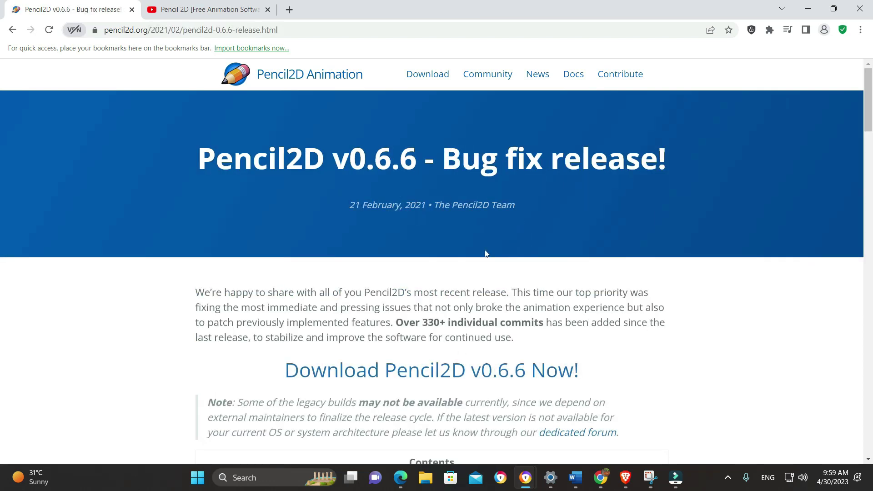
{"action": "scroll", "coordinate": [485, 254], "scroll_direction": "down", "scroll_amount": 3}
{"action": "scroll", "coordinate": [486, 250], "scroll_direction": "down", "scroll_amount": 1}
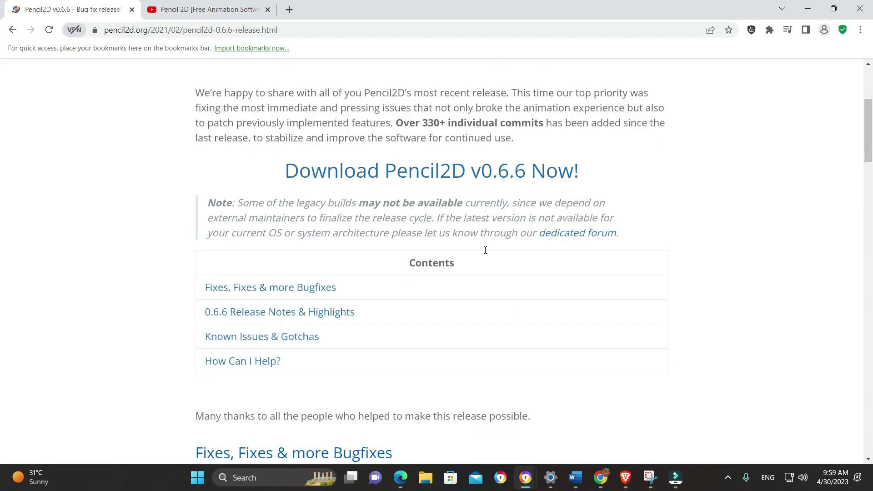
{"action": "scroll", "coordinate": [485, 250], "scroll_direction": "down", "scroll_amount": 2}
{"action": "scroll", "coordinate": [485, 251], "scroll_direction": "down", "scroll_amount": 2}
{"action": "scroll", "coordinate": [485, 251], "scroll_direction": "down", "scroll_amount": 2}
{"action": "scroll", "coordinate": [485, 251], "scroll_direction": "down", "scroll_amount": 3}
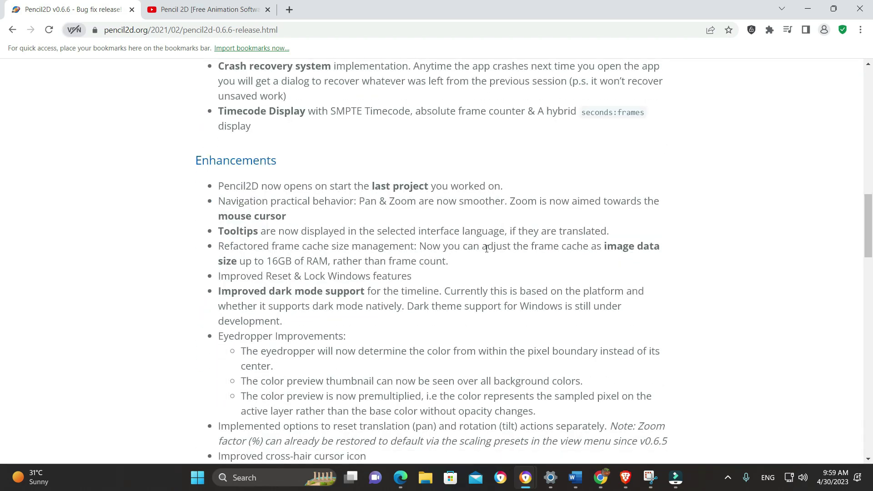
{"action": "scroll", "coordinate": [485, 250], "scroll_direction": "down", "scroll_amount": 5}
{"action": "scroll", "coordinate": [486, 250], "scroll_direction": "down", "scroll_amount": 3}
{"action": "scroll", "coordinate": [486, 249], "scroll_direction": "down", "scroll_amount": 3}
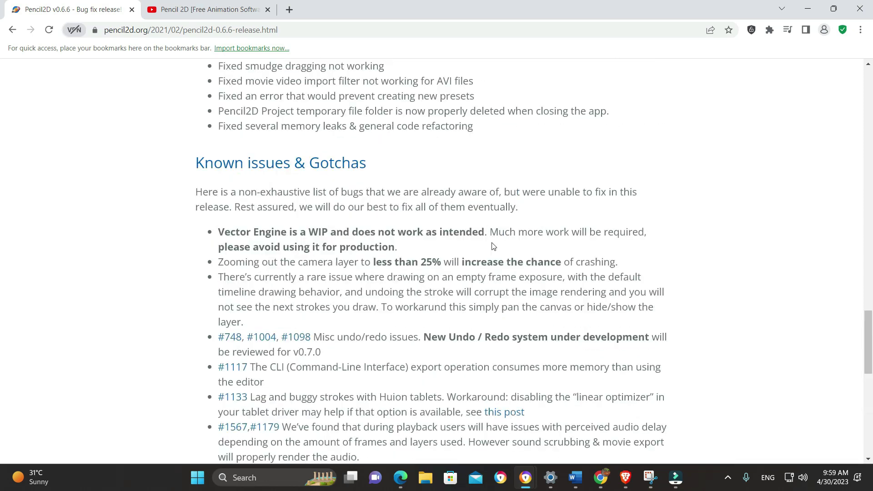
{"action": "scroll", "coordinate": [486, 246], "scroll_direction": "up", "scroll_amount": 5}
{"action": "scroll", "coordinate": [482, 232], "scroll_direction": "up", "scroll_amount": 5}
{"action": "scroll", "coordinate": [479, 225], "scroll_direction": "up", "scroll_amount": 5}
{"action": "scroll", "coordinate": [477, 223], "scroll_direction": "up", "scroll_amount": 4}
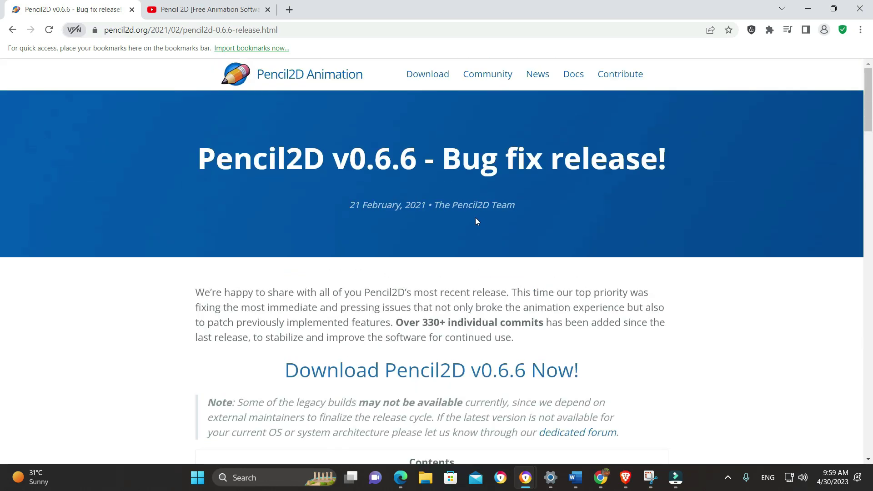
Download the Windows 7/8/10 64-bit Pencil2D v0.6.6 zip from Current Stable Version.
{"action": "left_click", "coordinate": [12, 29]}
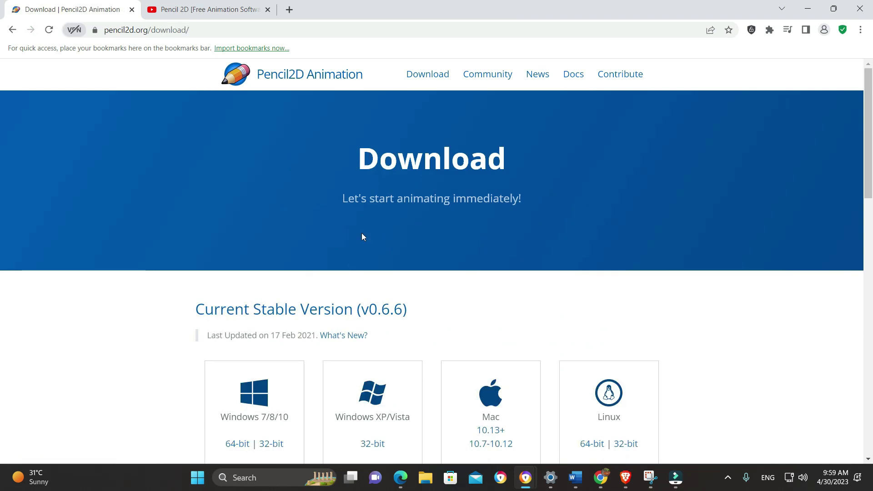
{"action": "scroll", "coordinate": [362, 237], "scroll_direction": "down", "scroll_amount": 3}
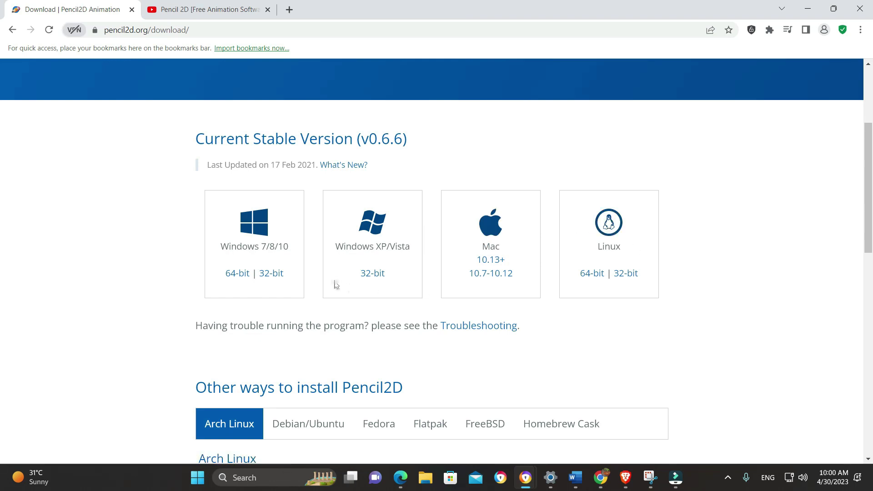
{"action": "scroll", "coordinate": [261, 242], "scroll_direction": "down", "scroll_amount": 1}
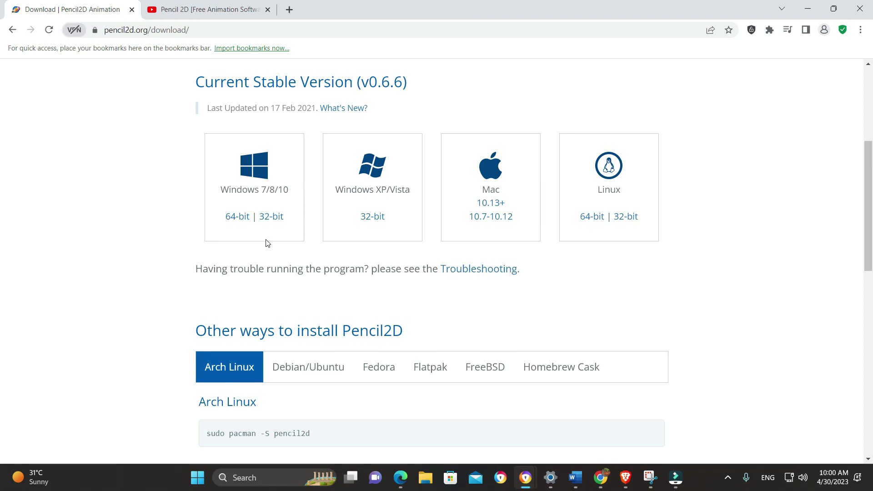
{"action": "left_click", "coordinate": [240, 217]}
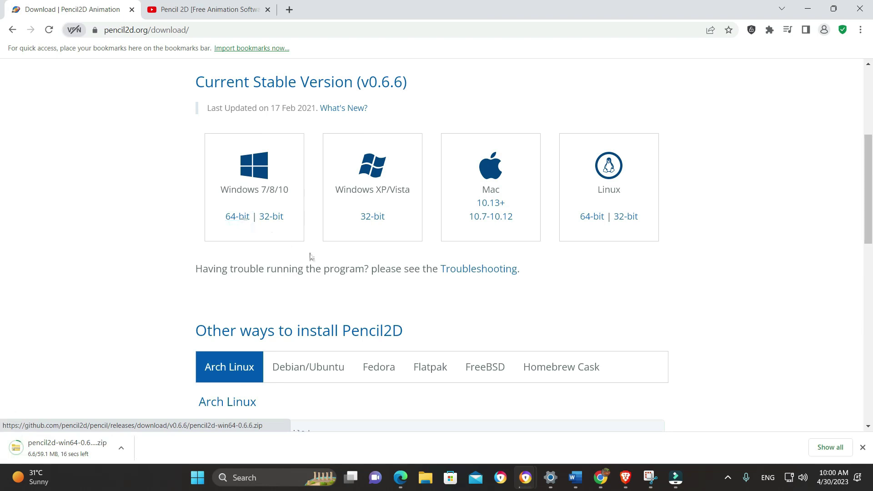
{"action": "scroll", "coordinate": [311, 256], "scroll_direction": "down", "scroll_amount": 2}
{"action": "scroll", "coordinate": [312, 258], "scroll_direction": "down", "scroll_amount": 3}
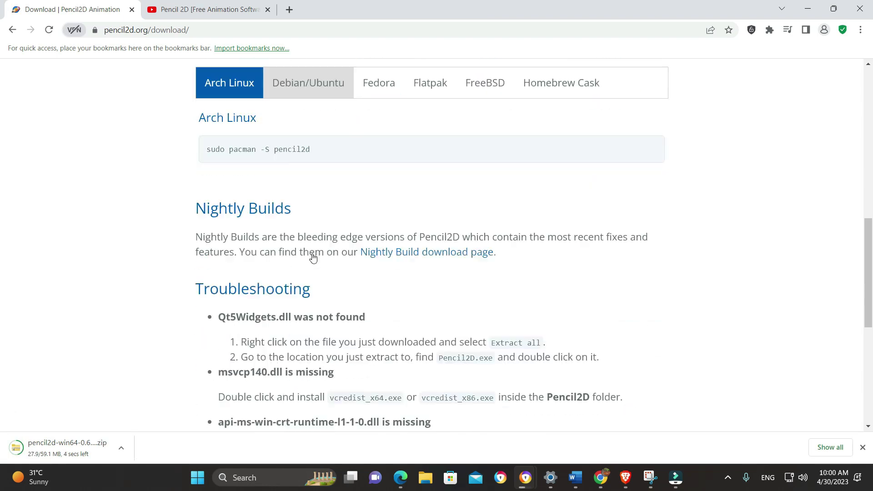
{"action": "scroll", "coordinate": [313, 257], "scroll_direction": "down", "scroll_amount": 5}
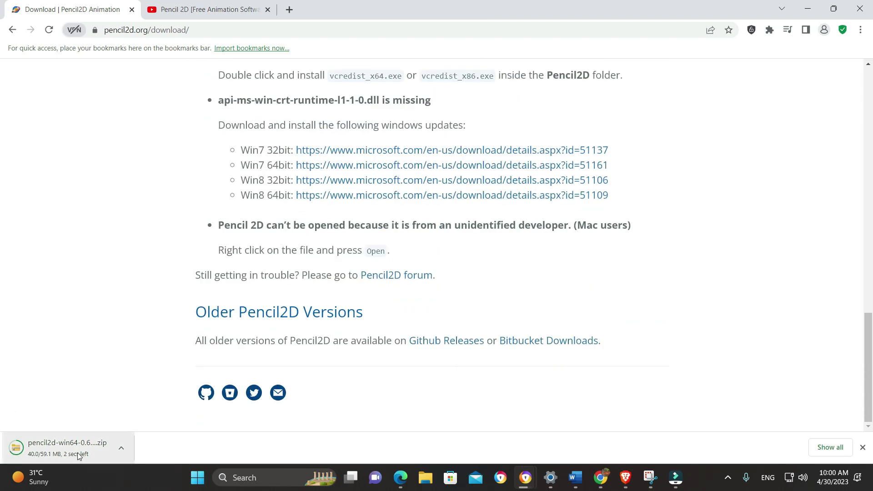
Check the Downloads folder in a maximized File Explorer, then return to the download page.
{"action": "left_click", "coordinate": [807, 9]}
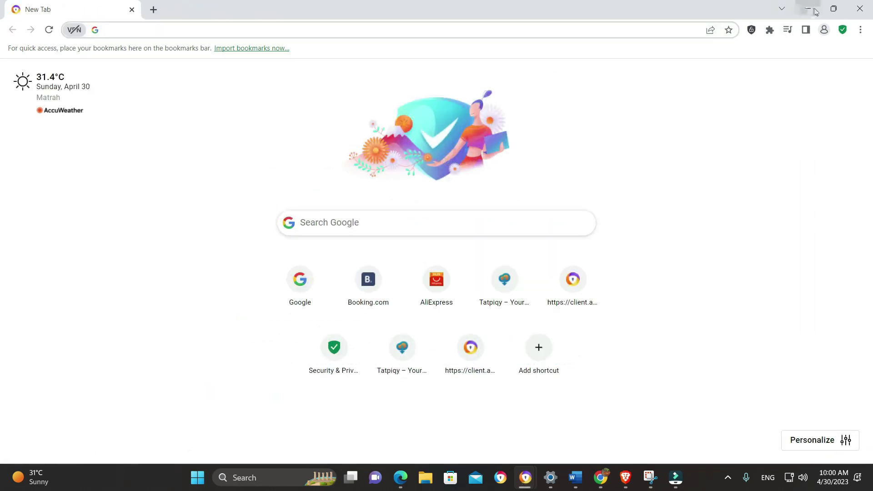
{"action": "left_click", "coordinate": [807, 9]}
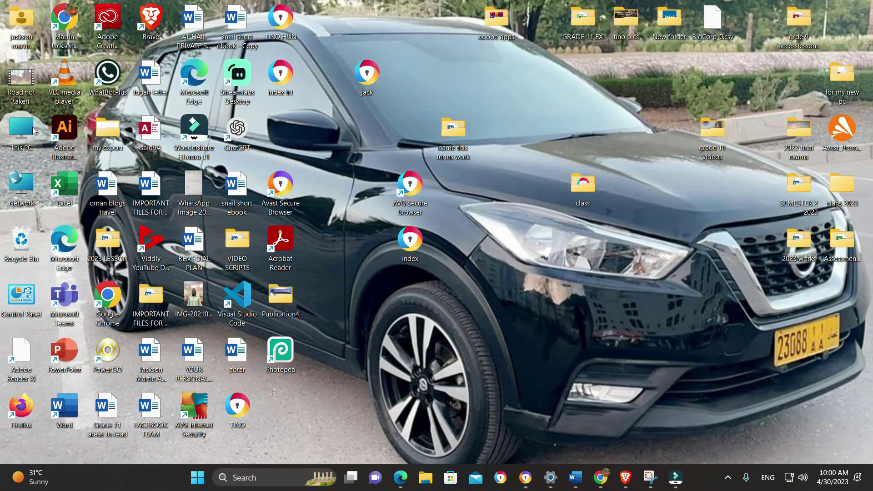
{"action": "double_click", "coordinate": [26, 128]}
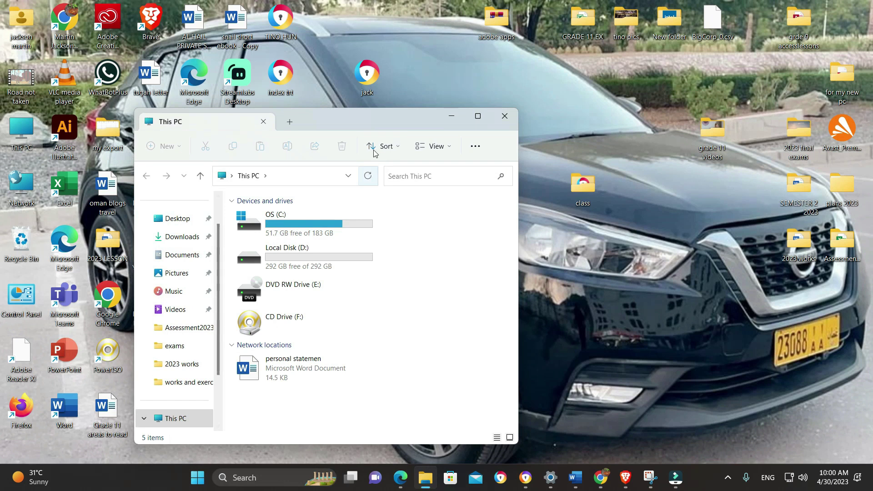
{"action": "double_click", "coordinate": [389, 121]}
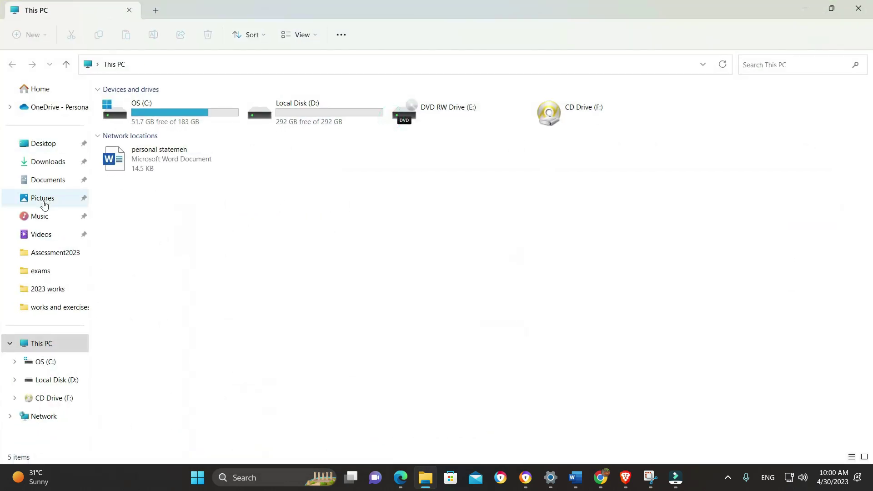
{"action": "left_click", "coordinate": [55, 166]}
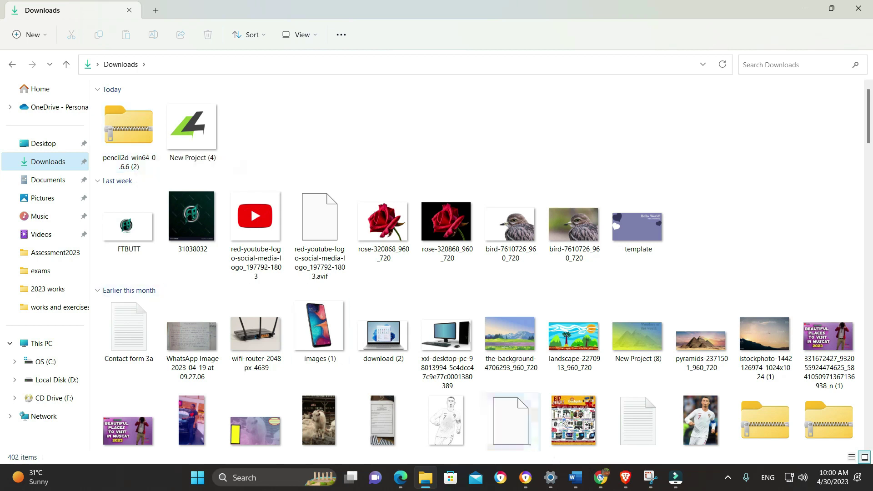
{"action": "mouse_move", "coordinate": [526, 478]}
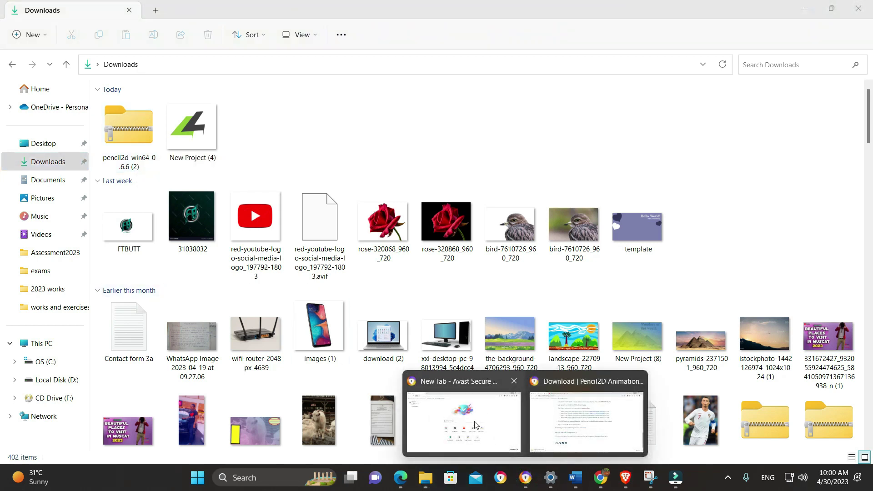
{"action": "left_click", "coordinate": [587, 416]}
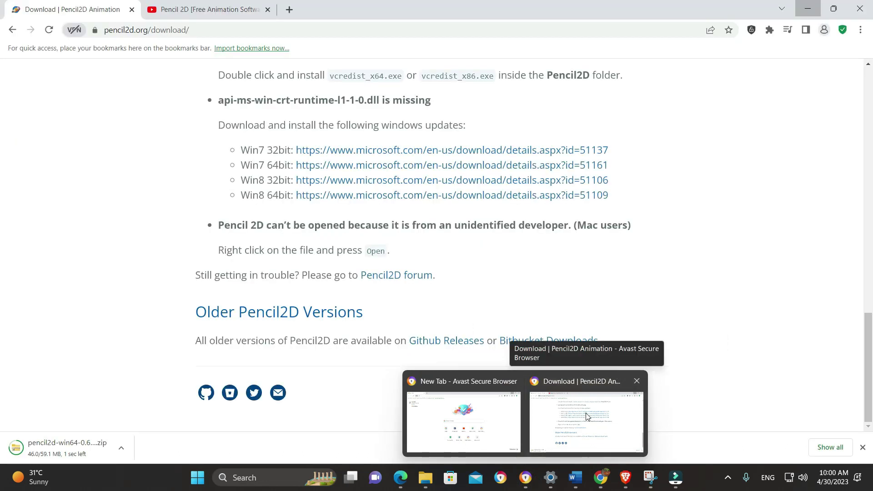
Let the 59 MB Pencil2D zip finish downloading, then return to File Explorer's Downloads folder.
{"action": "left_click", "coordinate": [587, 416]}
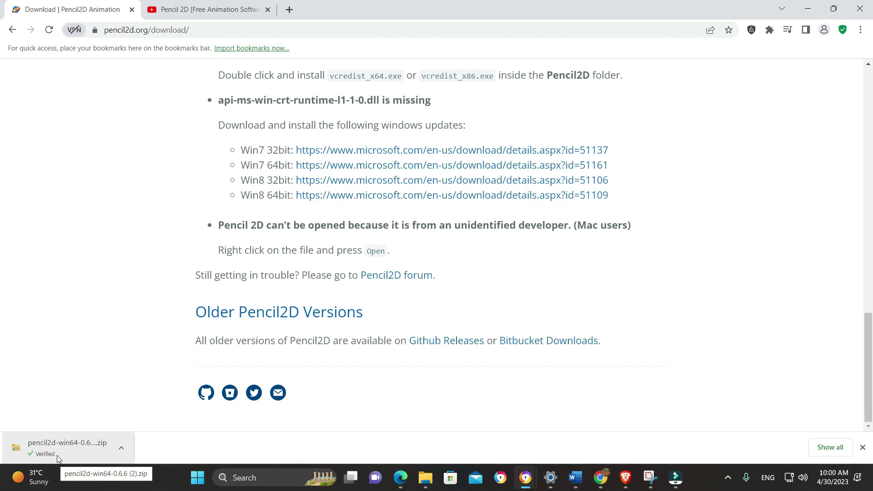
{"action": "mouse_move", "coordinate": [575, 478]}
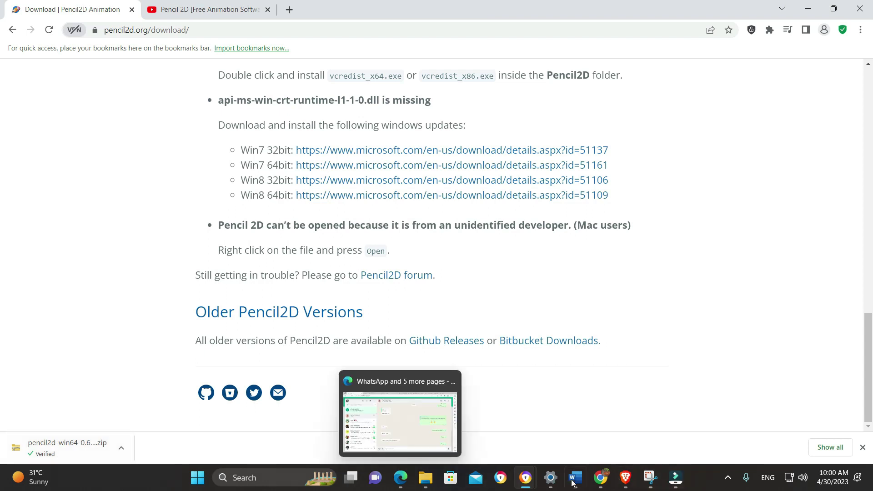
{"action": "left_click", "coordinate": [425, 478]}
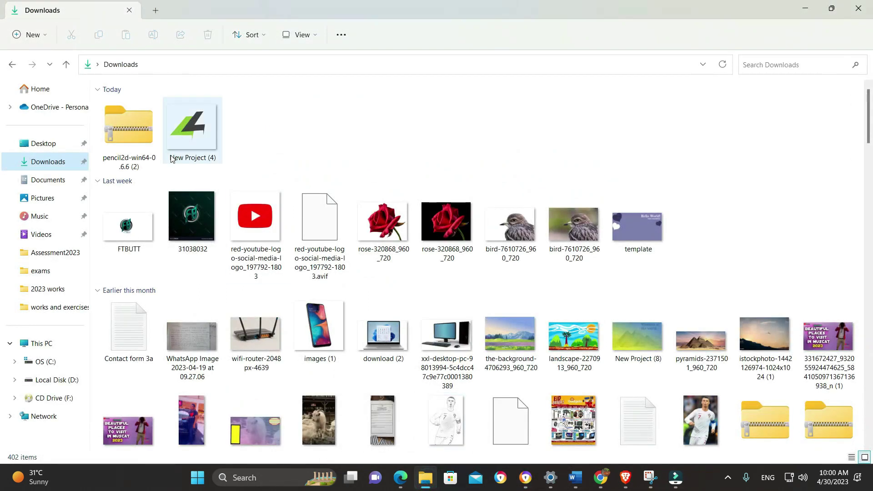
Open the Pencil2D folder inside the pencil2d-win64-0.6.6 zip and try running pencil2d.exe.
{"action": "left_click", "coordinate": [128, 130]}
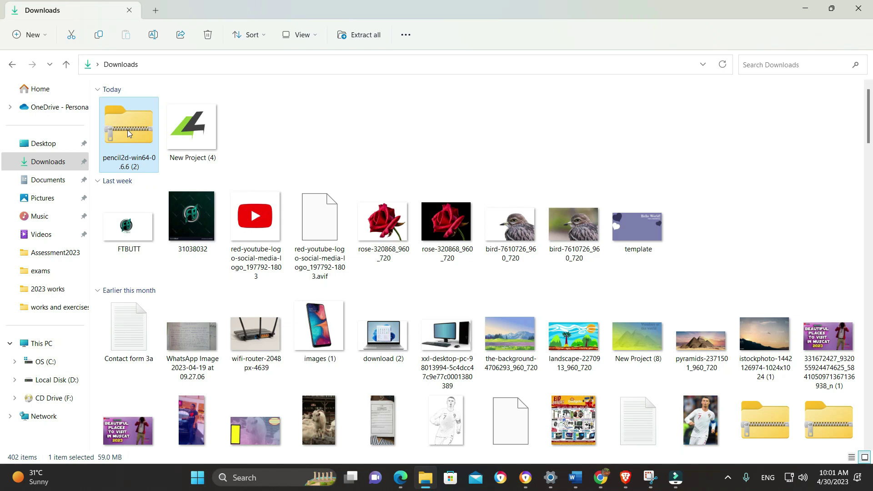
{"action": "double_click", "coordinate": [128, 130]}
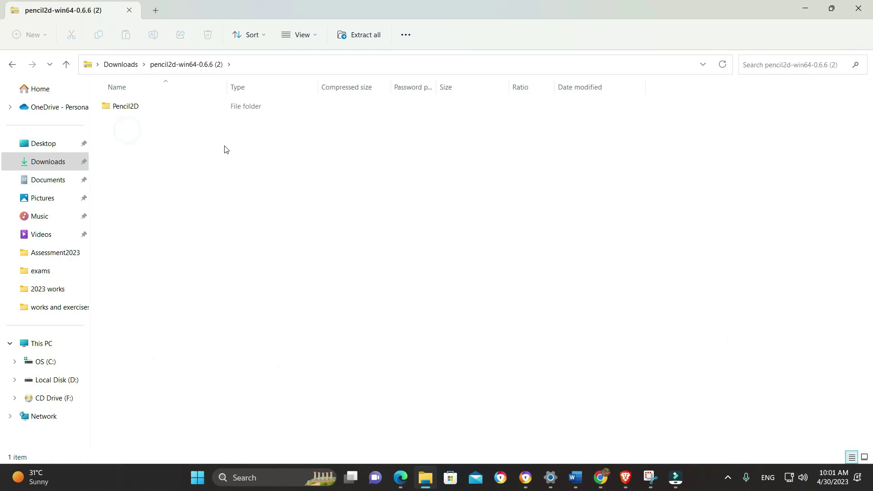
{"action": "double_click", "coordinate": [146, 109]}
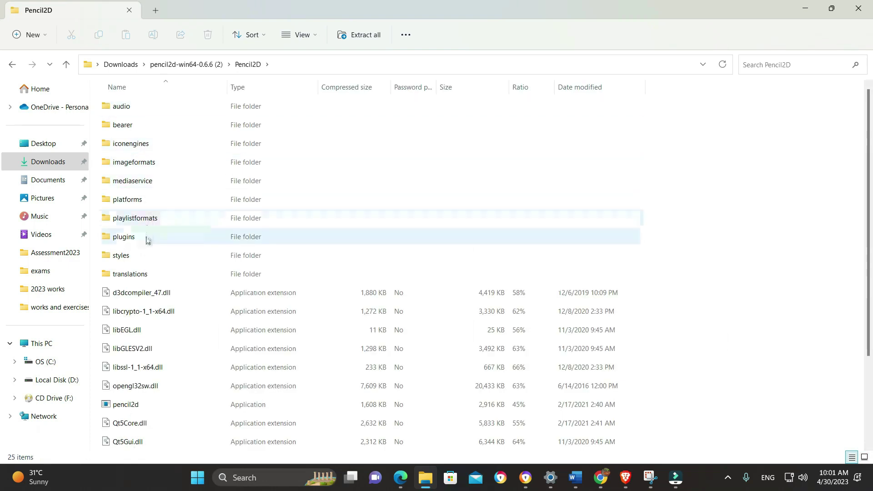
{"action": "scroll", "coordinate": [150, 368], "scroll_direction": "down", "scroll_amount": 1}
{"action": "scroll", "coordinate": [151, 368], "scroll_direction": "down", "scroll_amount": 1}
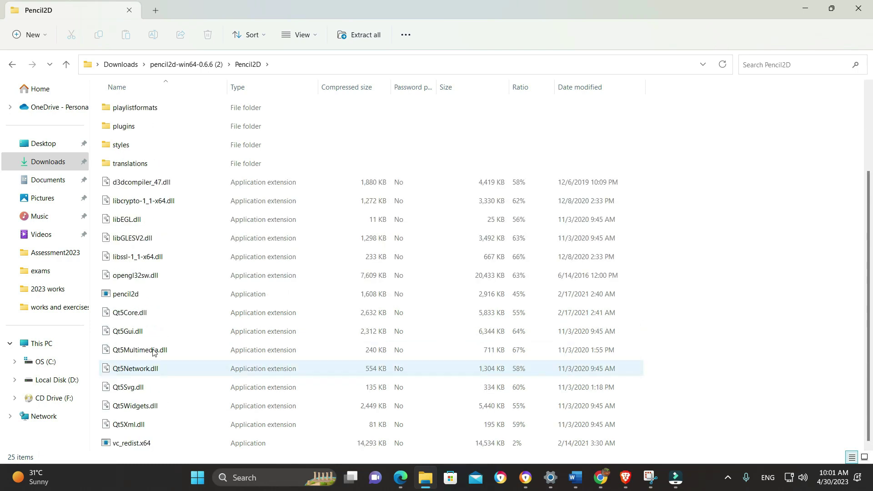
{"action": "double_click", "coordinate": [144, 299]}
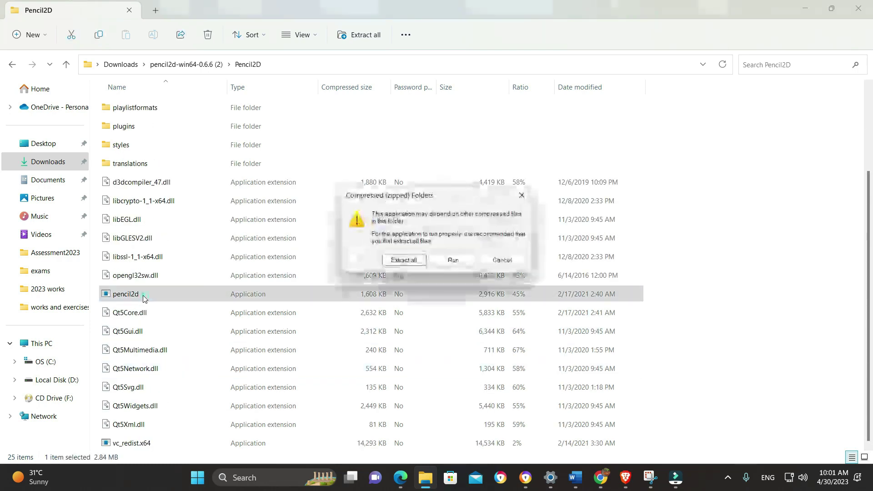
Extract the zip into Downloads and open the extracted Pencil2D folder full screen.
{"action": "left_click", "coordinate": [408, 260]}
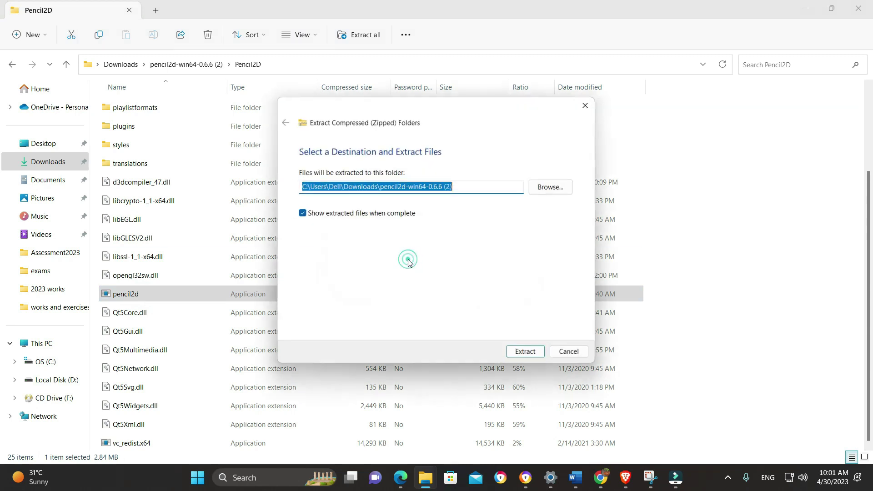
{"action": "left_click", "coordinate": [526, 353]}
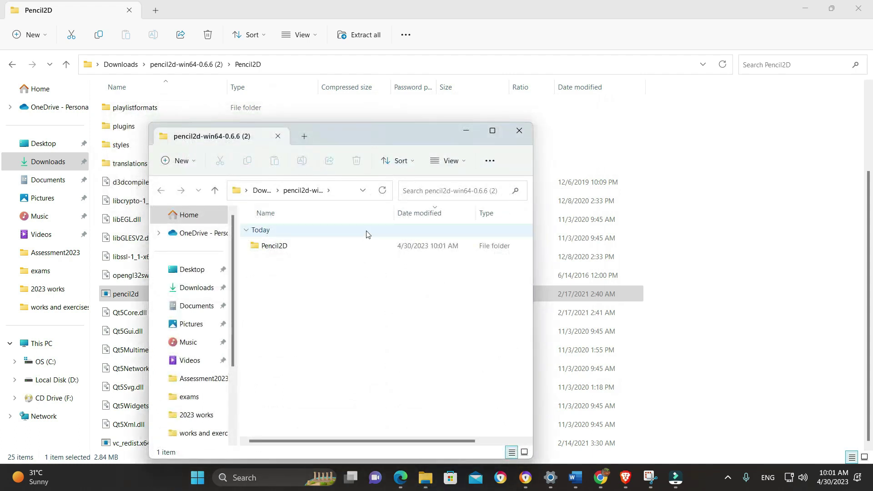
{"action": "double_click", "coordinate": [334, 249]}
{"action": "double_click", "coordinate": [421, 136]}
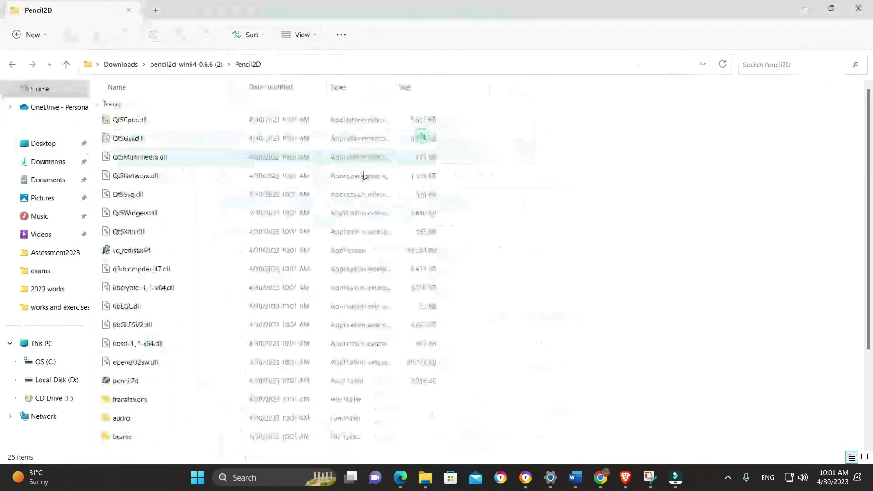
Launch pencil2d.exe from the extracted Pencil2D folder.
{"action": "double_click", "coordinate": [176, 380]}
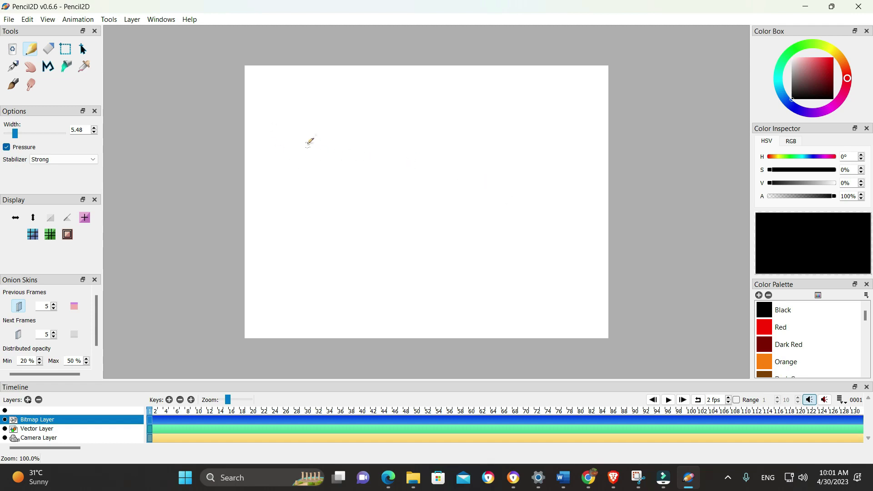
Draw black pencil loops on five keyframes, stepping toward the lower right, then play them.
{"action": "left_click_drag", "start_coordinate": [295, 134], "coordinate": [296, 133]}
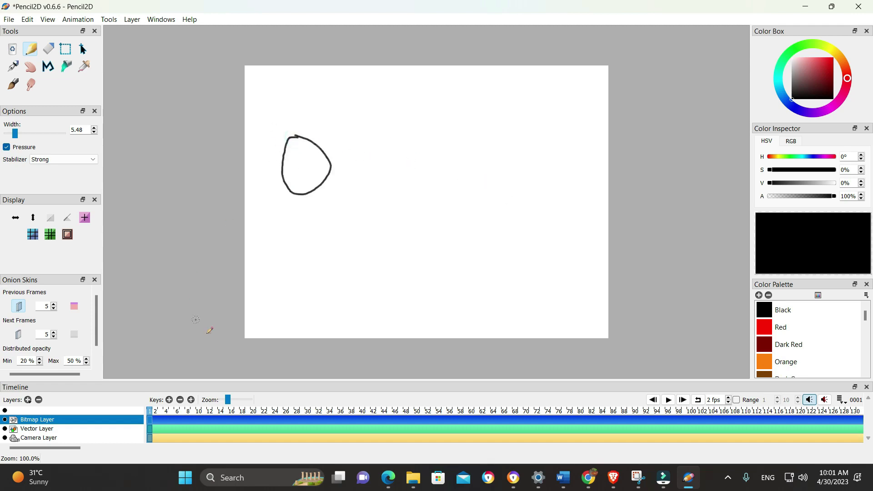
{"action": "left_click", "coordinate": [170, 400]}
{"action": "mouse_move", "coordinate": [360, 167]}
{"action": "left_mouse_down"}
{"action": "mouse_move", "coordinate": [406, 234]}
{"action": "mouse_move", "coordinate": [359, 166]}
{"action": "left_mouse_up"}
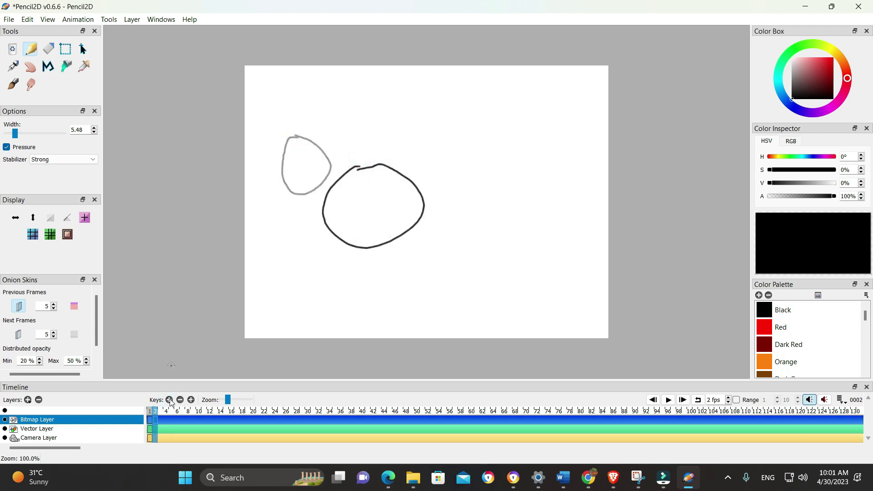
{"action": "left_click", "coordinate": [170, 400]}
{"action": "left_click_drag", "start_coordinate": [442, 219], "coordinate": [425, 208]}
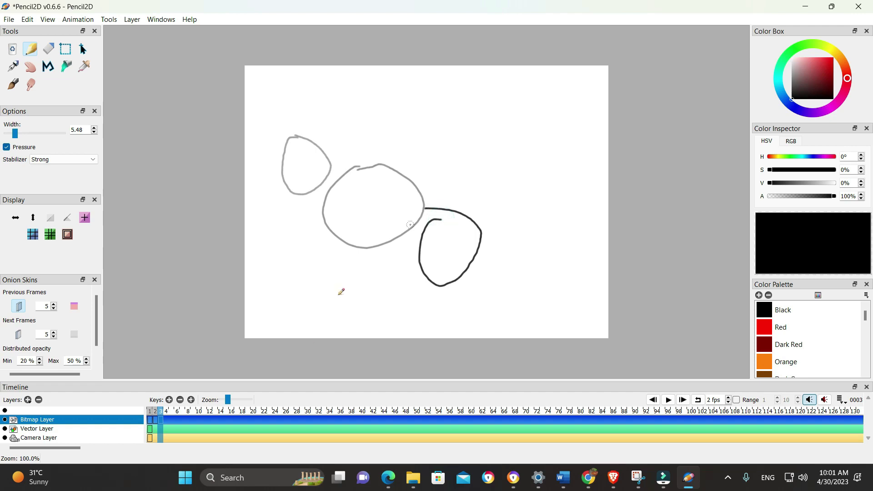
{"action": "left_click", "coordinate": [170, 400]}
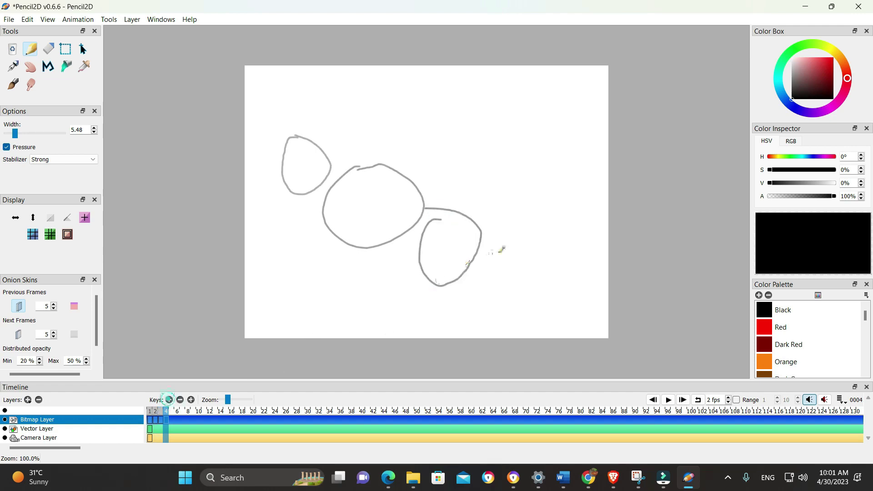
{"action": "mouse_move", "coordinate": [500, 251]}
{"action": "left_mouse_down"}
{"action": "mouse_move", "coordinate": [548, 275]}
{"action": "mouse_move", "coordinate": [480, 260]}
{"action": "left_mouse_up"}
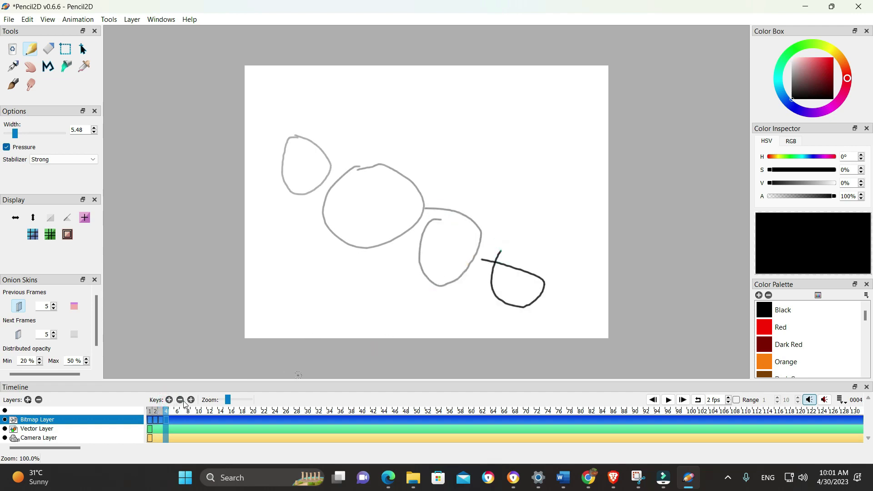
{"action": "left_click", "coordinate": [170, 400]}
{"action": "mouse_move", "coordinate": [554, 288]}
{"action": "left_mouse_down"}
{"action": "mouse_move", "coordinate": [604, 289]}
{"action": "mouse_move", "coordinate": [554, 289]}
{"action": "left_mouse_up"}
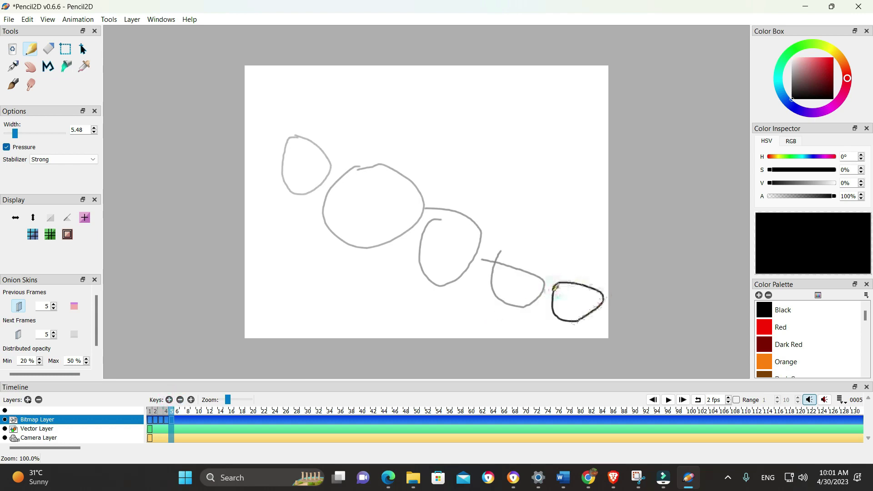
{"action": "left_click", "coordinate": [668, 401]}
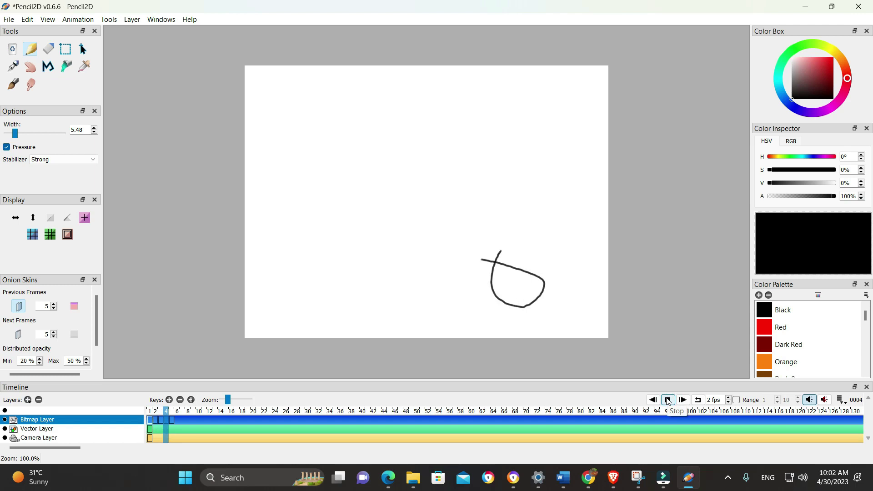
Play the doodle at 7 fps with looping on, then stop on frame 1.
{"action": "left_click", "coordinate": [729, 398]}
{"action": "left_click", "coordinate": [728, 398]}
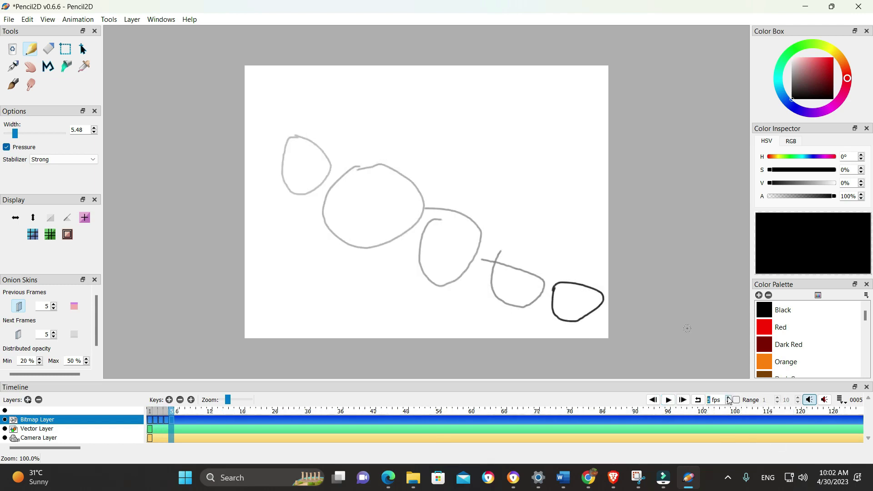
{"action": "left_click", "coordinate": [729, 398]}
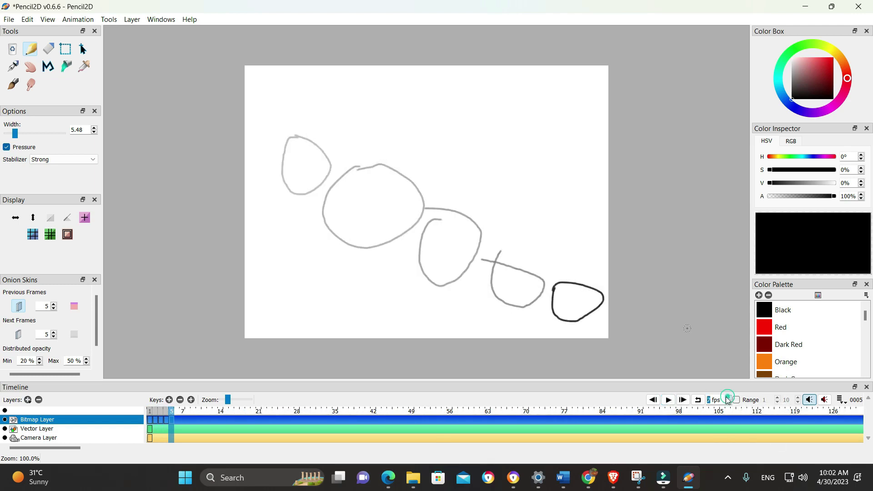
{"action": "left_click", "coordinate": [669, 400]}
{"action": "left_click", "coordinate": [668, 401]}
{"action": "left_click", "coordinate": [669, 400]}
{"action": "left_click", "coordinate": [697, 401]}
{"action": "left_click", "coordinate": [667, 401]}
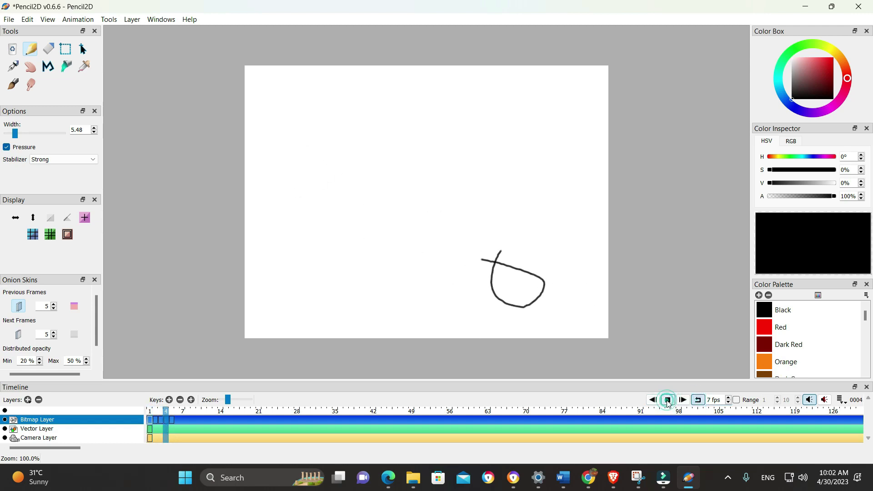
{"action": "left_click", "coordinate": [667, 400]}
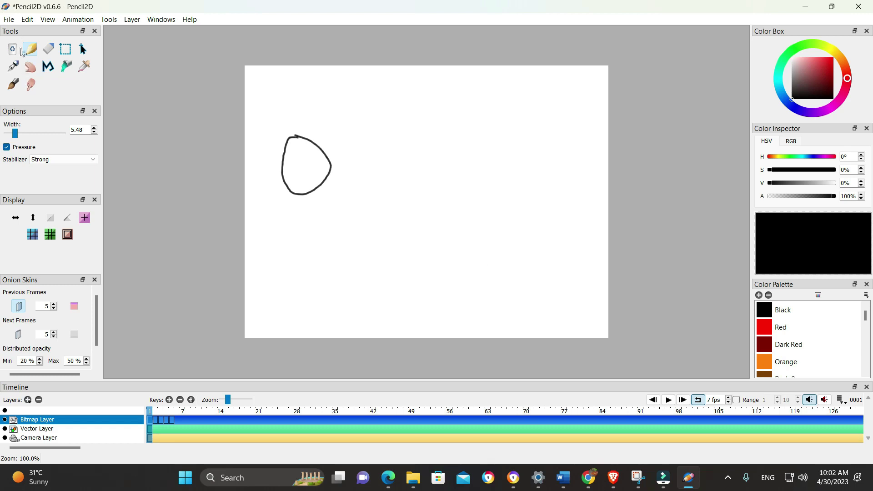
Draw a large green loop, a crimson loop and a green arc around the black circle.
{"action": "left_click", "coordinate": [786, 56]}
{"action": "left_click", "coordinate": [824, 66]}
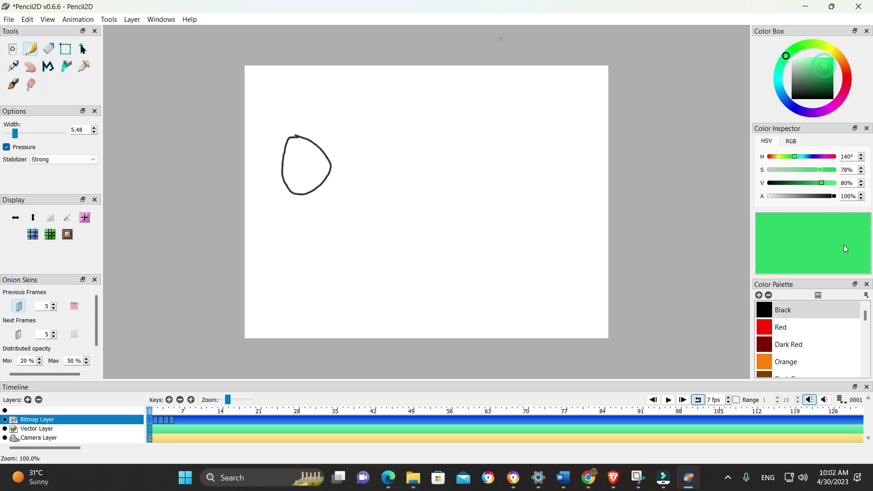
{"action": "left_click_drag", "start_coordinate": [464, 127], "coordinate": [456, 129]}
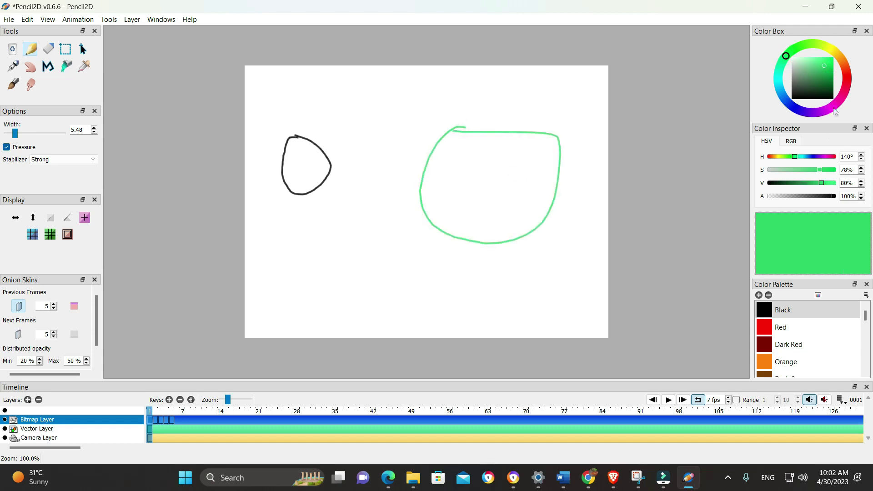
{"action": "left_click", "coordinate": [846, 87]}
{"action": "left_click_drag", "start_coordinate": [347, 225], "coordinate": [360, 218]}
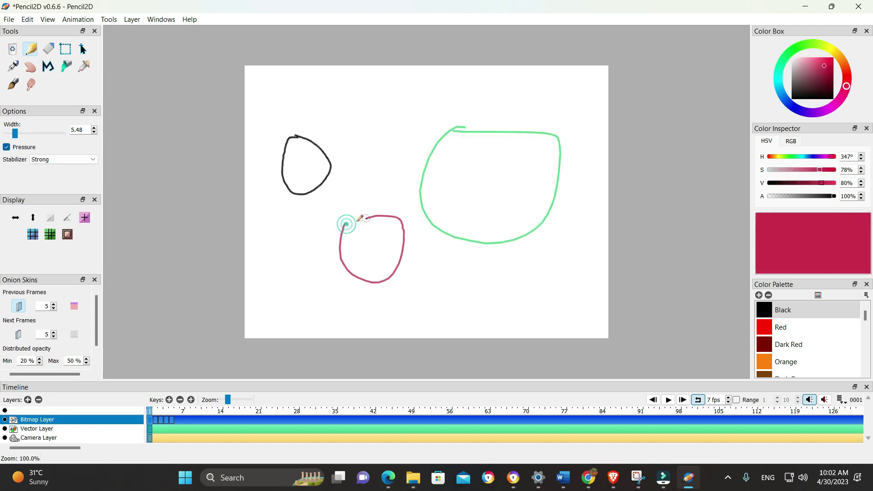
{"action": "left_click", "coordinate": [792, 51]}
{"action": "mouse_move", "coordinate": [325, 114]}
{"action": "left_mouse_down"}
{"action": "mouse_move", "coordinate": [427, 125]}
{"action": "mouse_move", "coordinate": [358, 128]}
{"action": "left_mouse_up"}
Add two purple loops, then a large red outline enclosing all the shapes.
{"action": "left_click", "coordinate": [829, 111]}
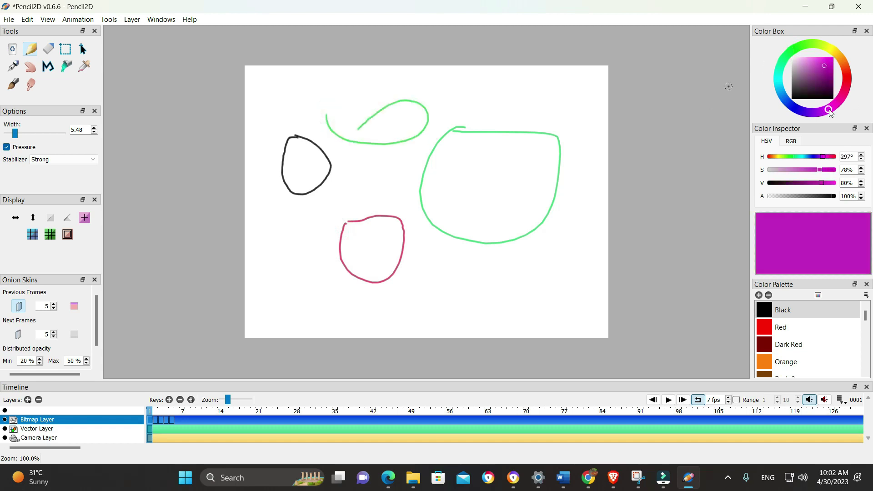
{"action": "left_click_drag", "start_coordinate": [467, 190], "coordinate": [443, 206]}
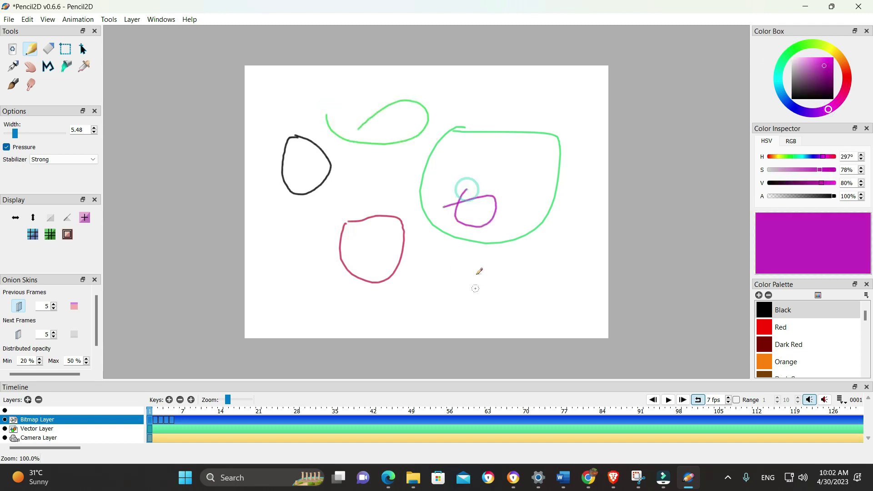
{"action": "left_click_drag", "start_coordinate": [475, 259], "coordinate": [462, 247]}
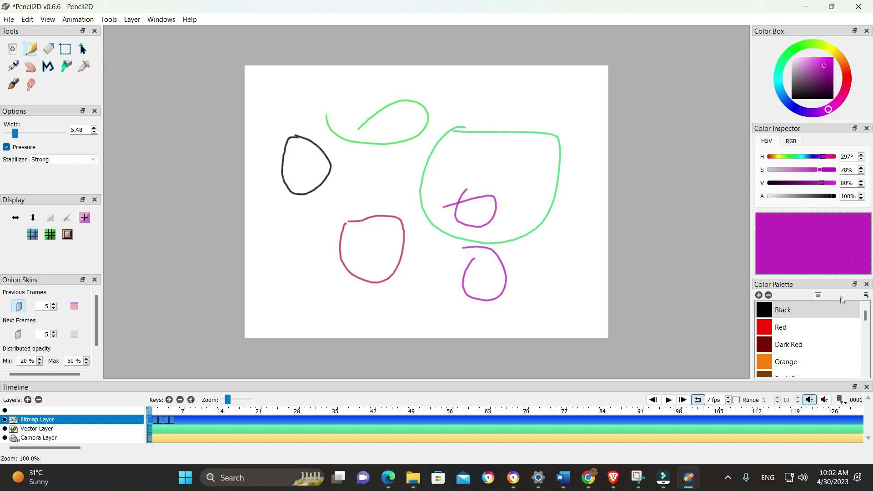
{"action": "left_click", "coordinate": [785, 327]}
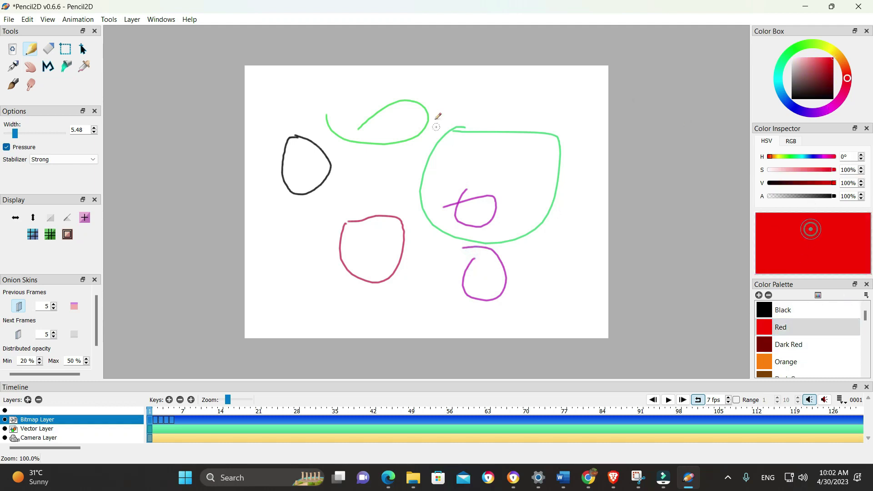
{"action": "mouse_move", "coordinate": [435, 106]}
{"action": "left_mouse_down"}
{"action": "mouse_move", "coordinate": [273, 138]}
{"action": "mouse_move", "coordinate": [504, 118]}
{"action": "left_mouse_up"}
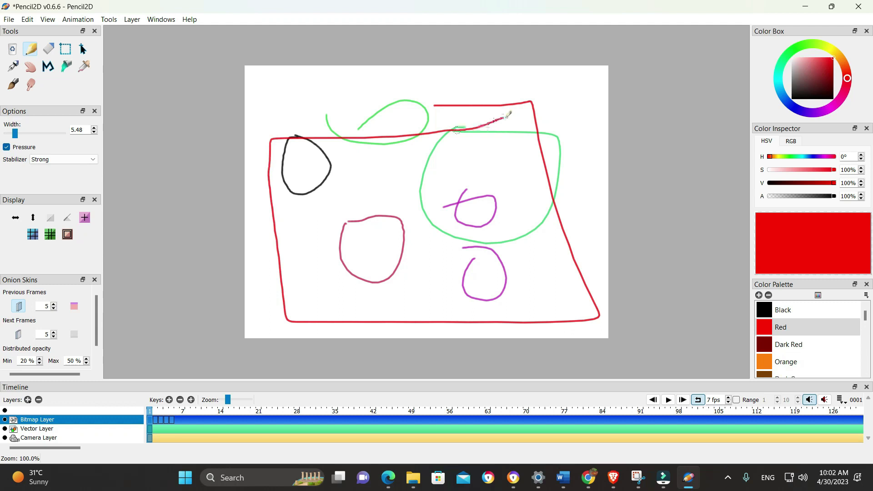